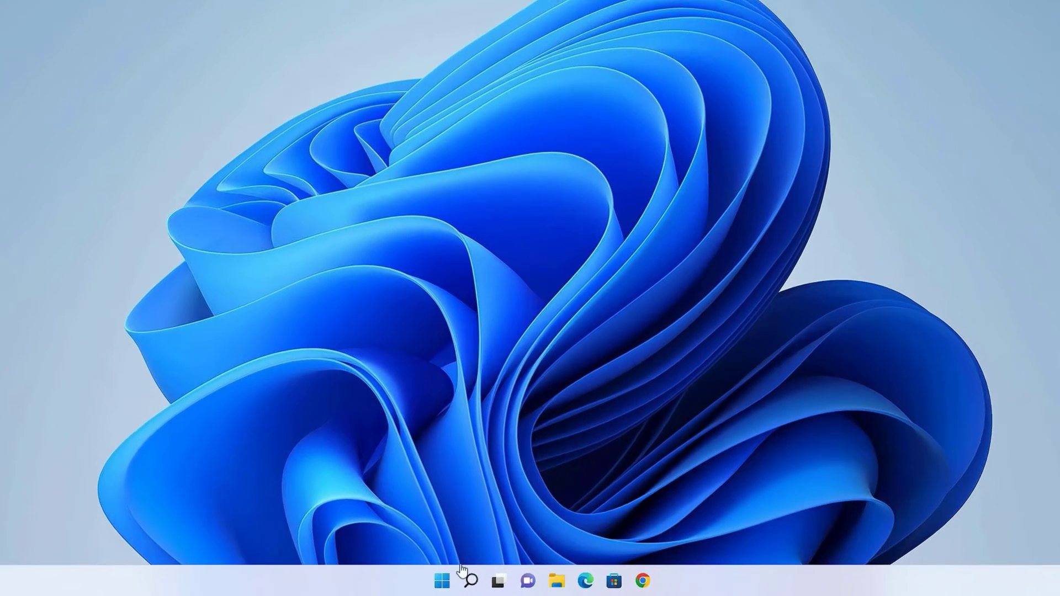
mouse_move(470, 582)
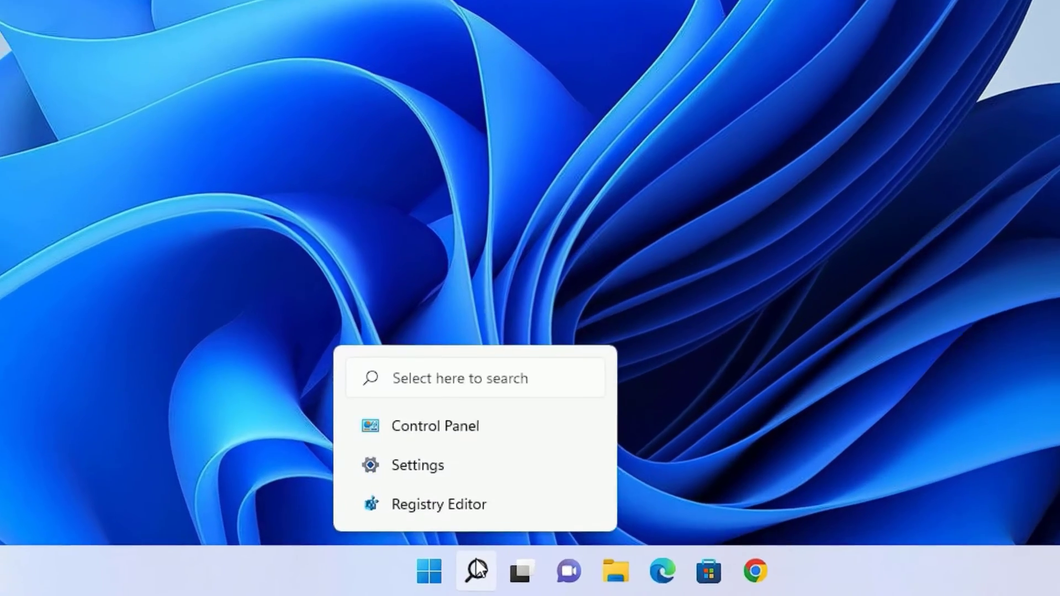
click(443, 372)
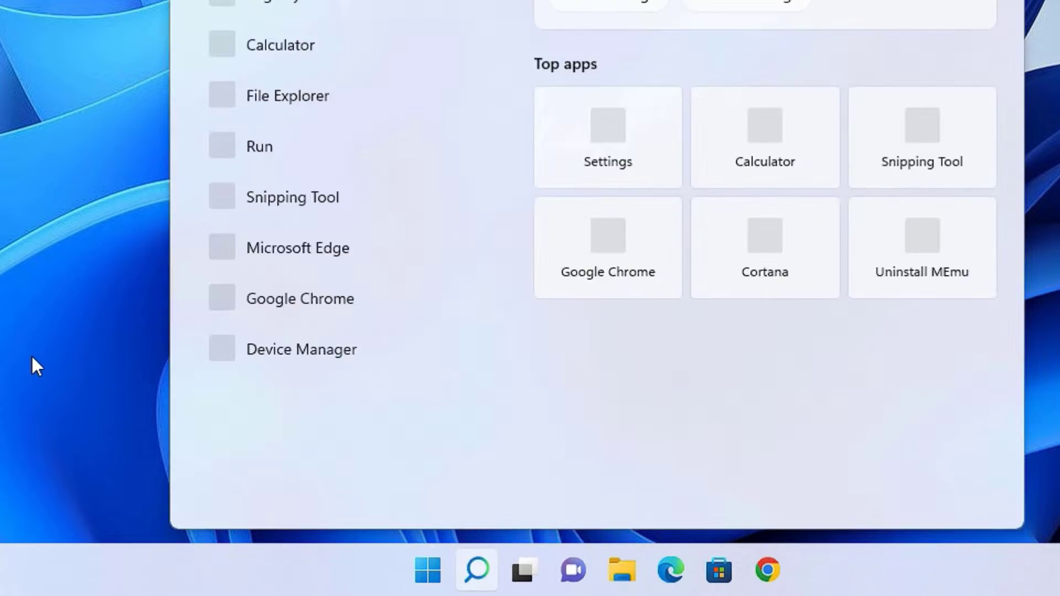
click(32, 359)
Open Virus & threat protection from the Windows Security page of the Privacy & security settings
right_click(422, 583)
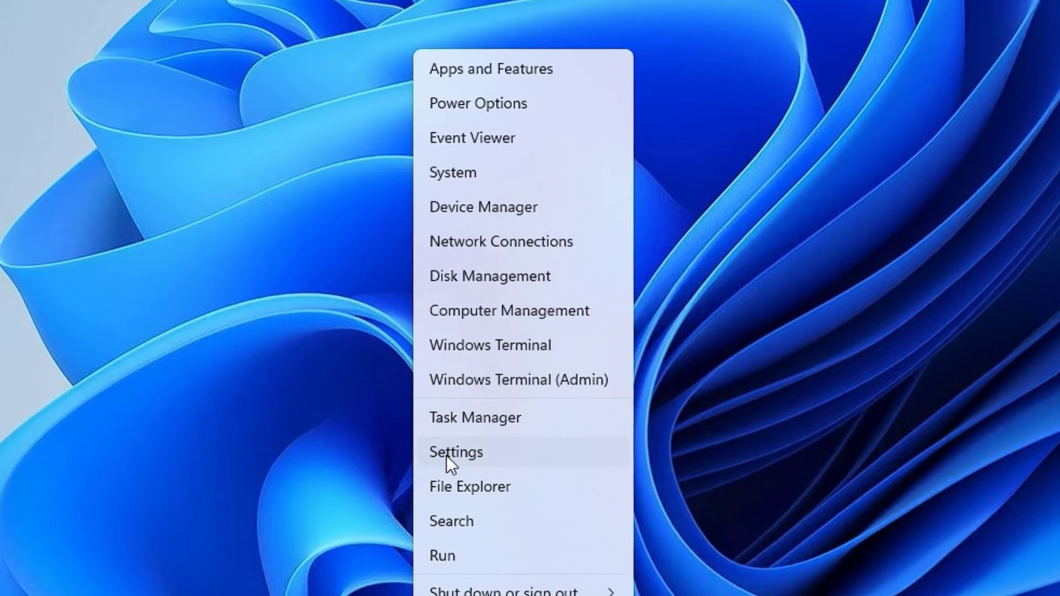
click(351, 341)
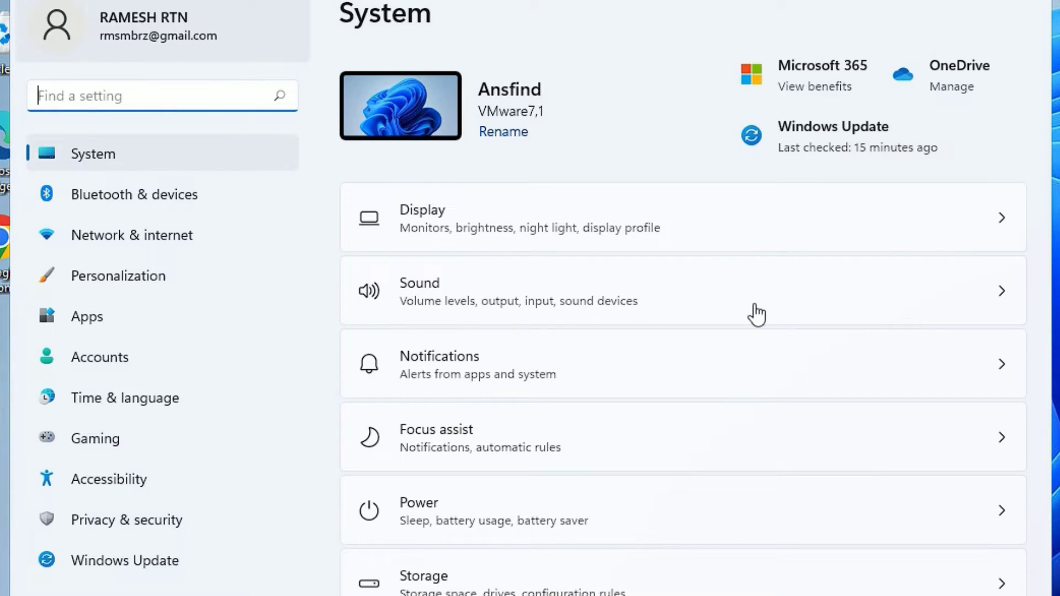
click(117, 531)
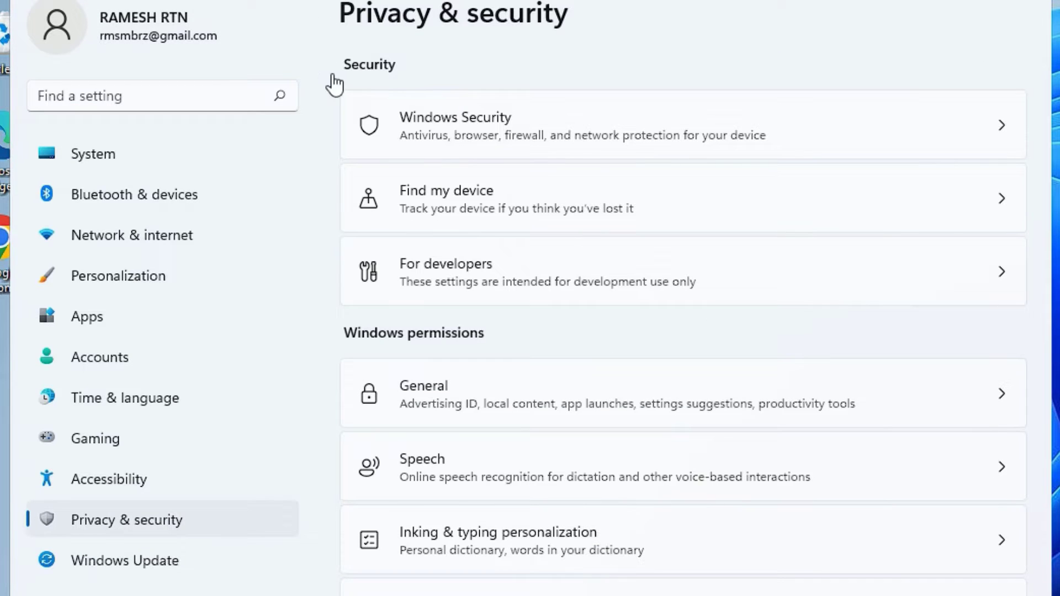
click(416, 138)
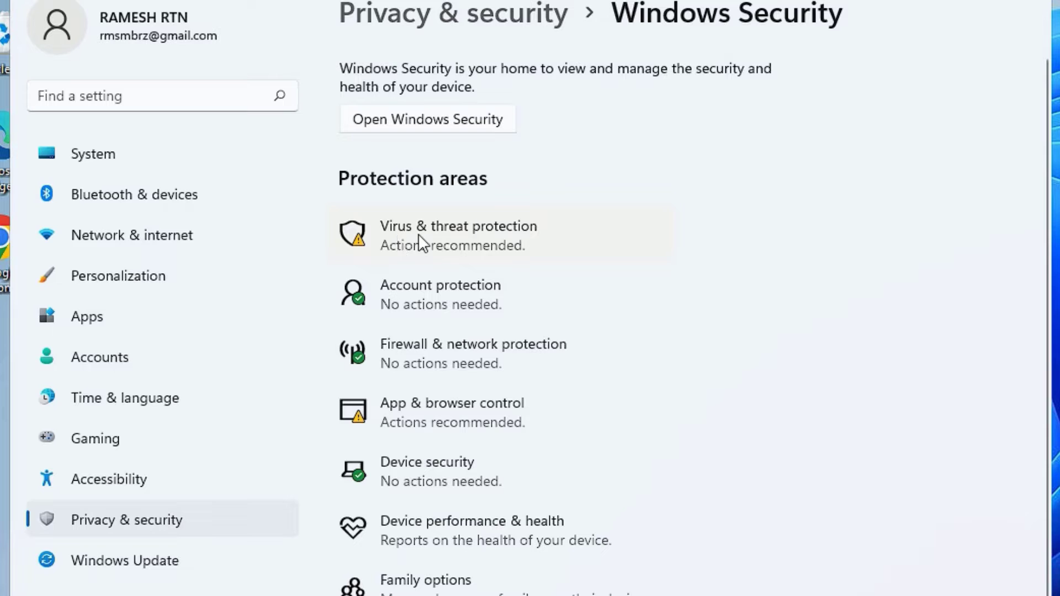
click(458, 248)
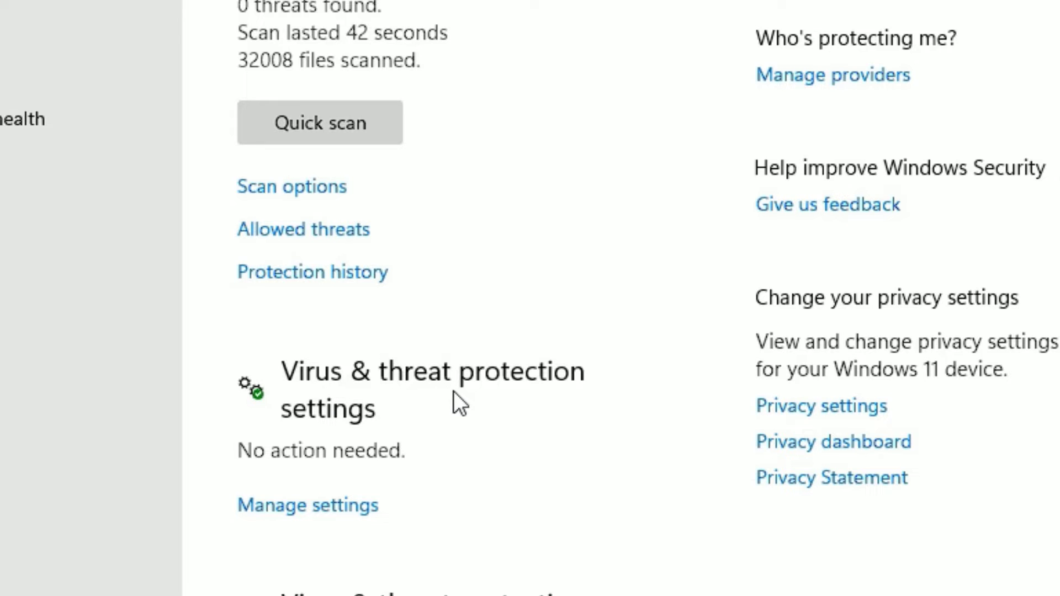
Turn off Real-time protection in the Virus & threat protection settings and allow Windows Security to make the change
click(266, 506)
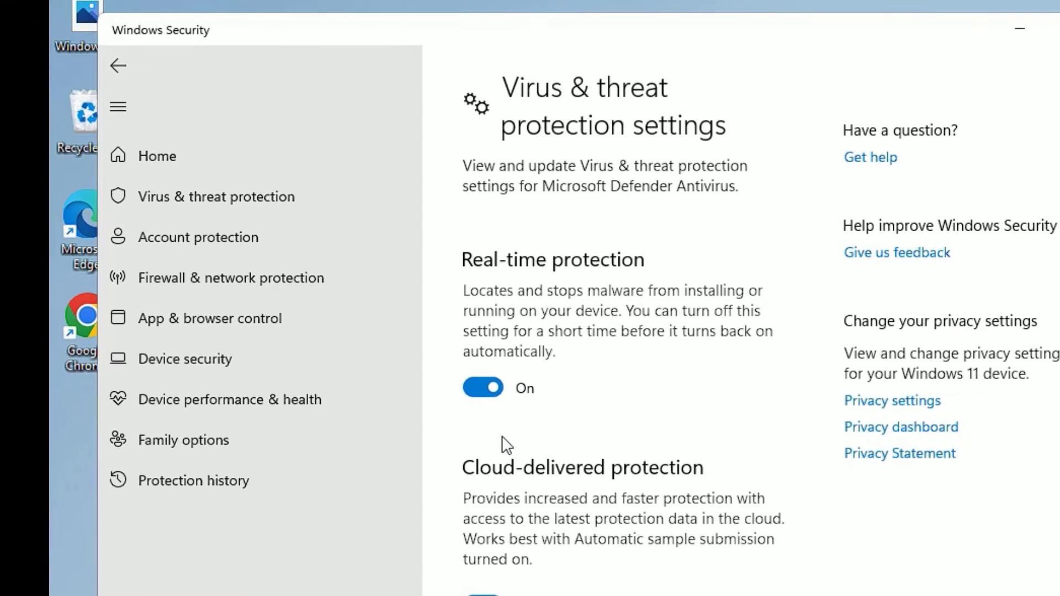
click(483, 386)
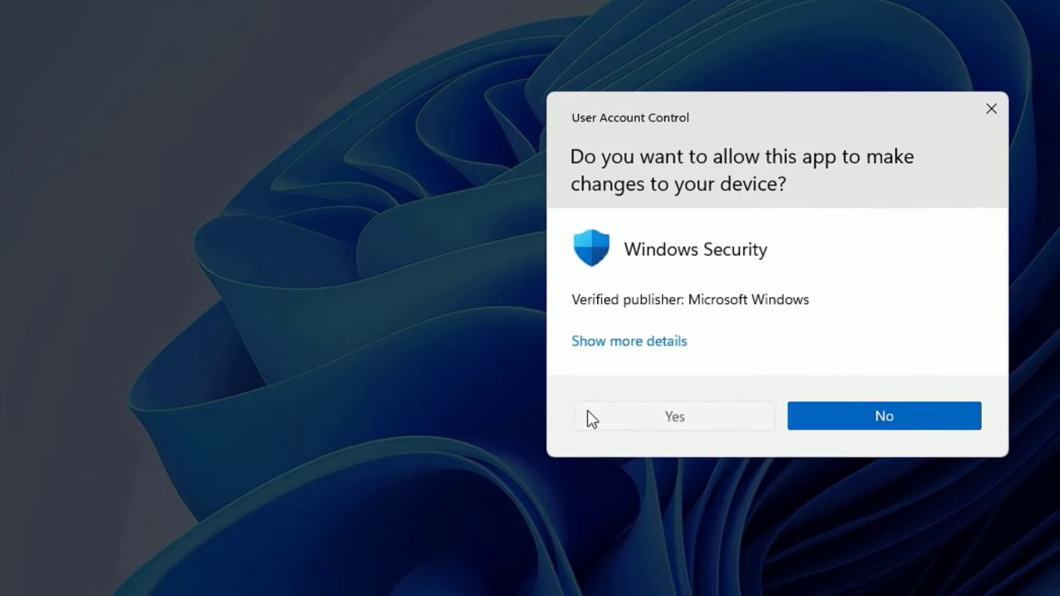
click(592, 418)
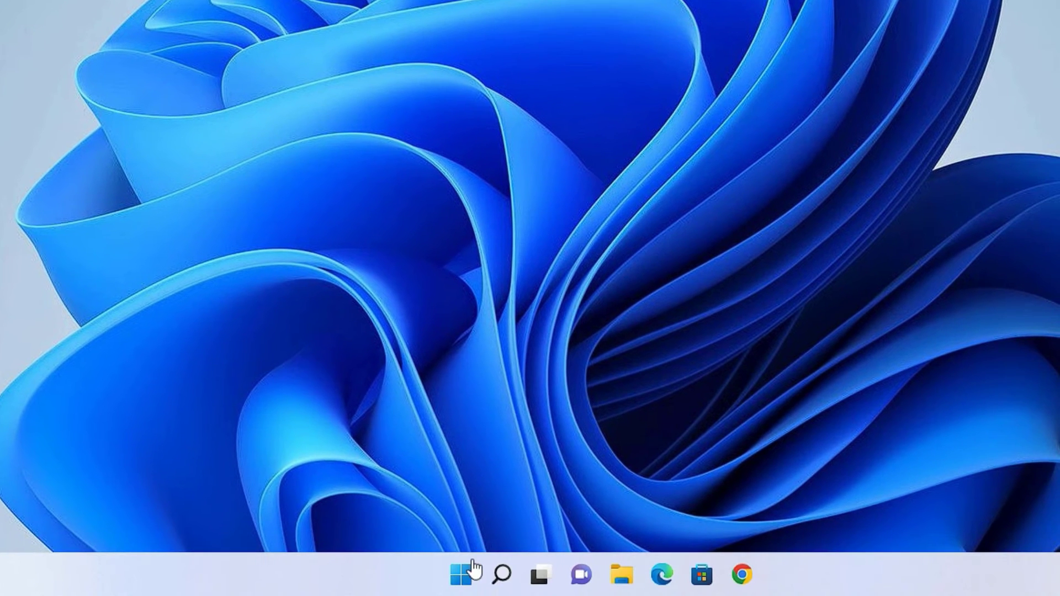
Search Windows for "registry" and launch Registry Editor, approving its request to make changes
click(502, 575)
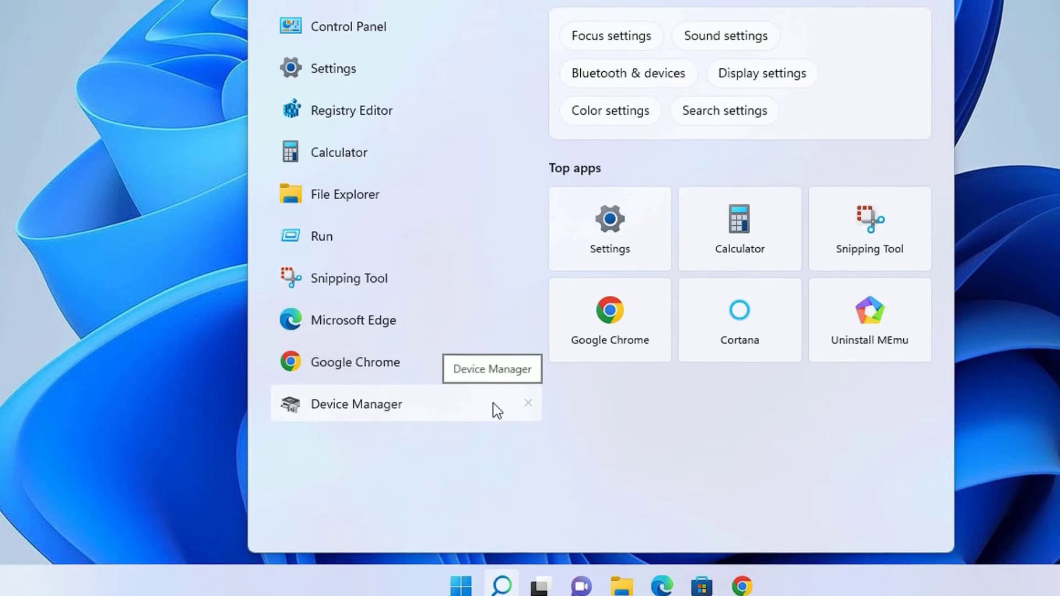
text(registry)
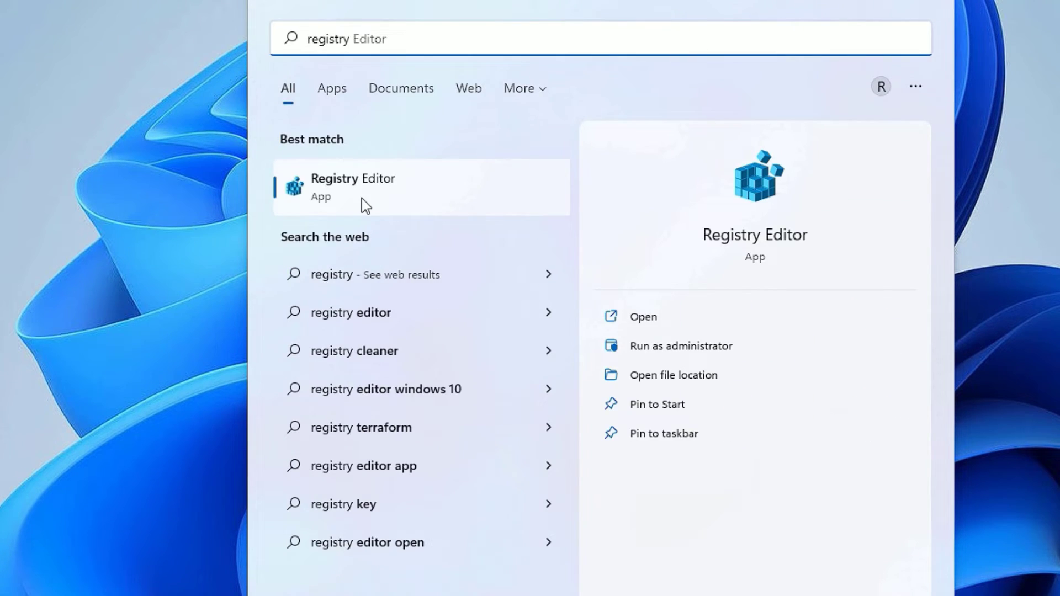
click(362, 198)
click(509, 341)
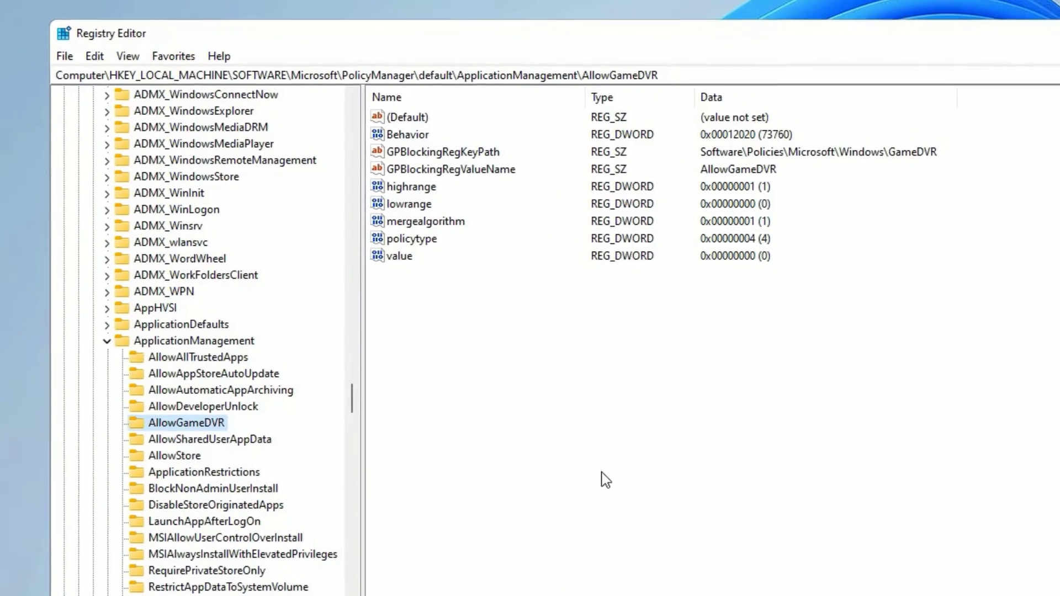
Collapse the ApplicationManagement key and the HKEY_LOCAL_MACHINE hive in the registry tree
click(105, 341)
drag(354, 400, 373, 67)
double_click(88, 146)
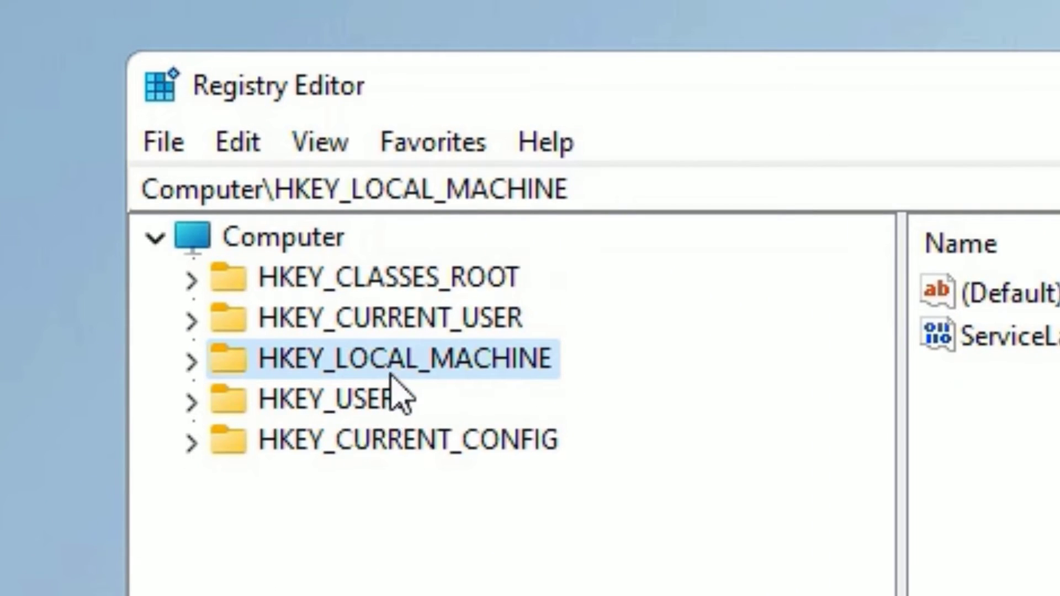
Expand the registry tree down to HKEY_LOCAL_MACHINE\SOFTWARE\Policies\Microsoft
double_click(334, 361)
click(227, 439)
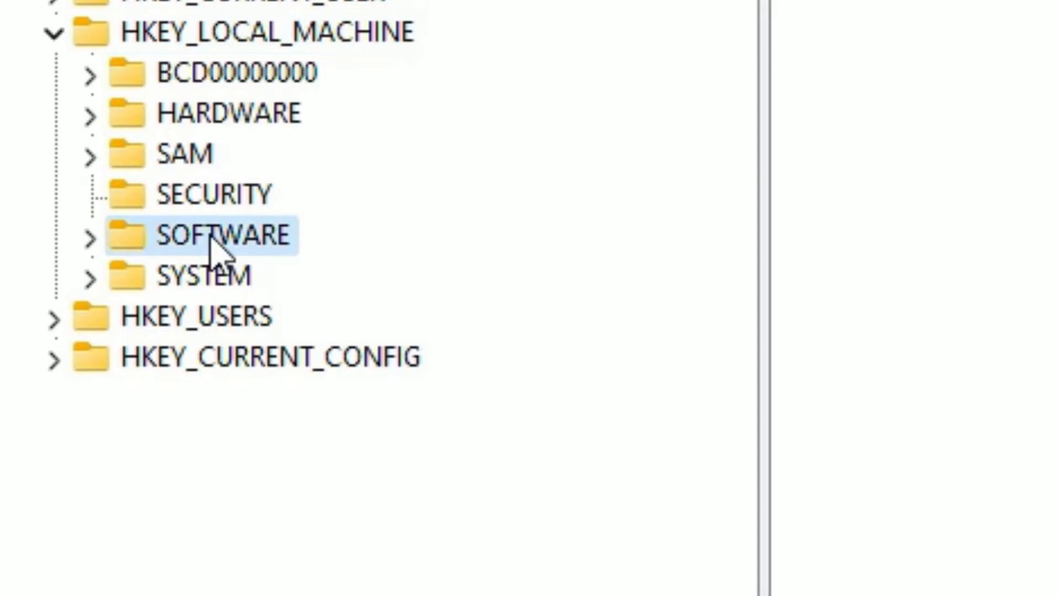
double_click(212, 237)
click(109, 237)
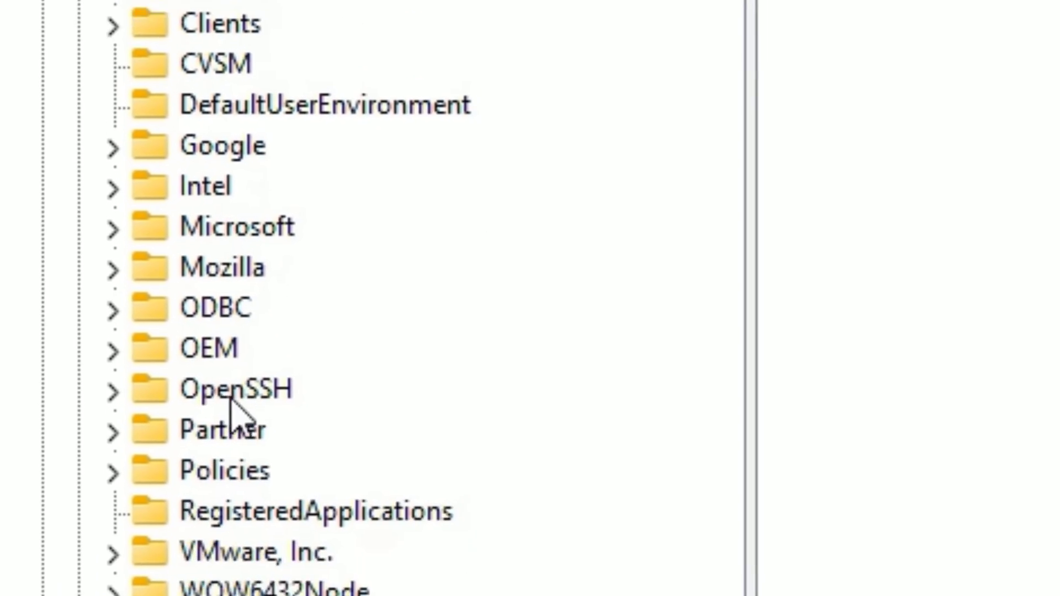
double_click(223, 387)
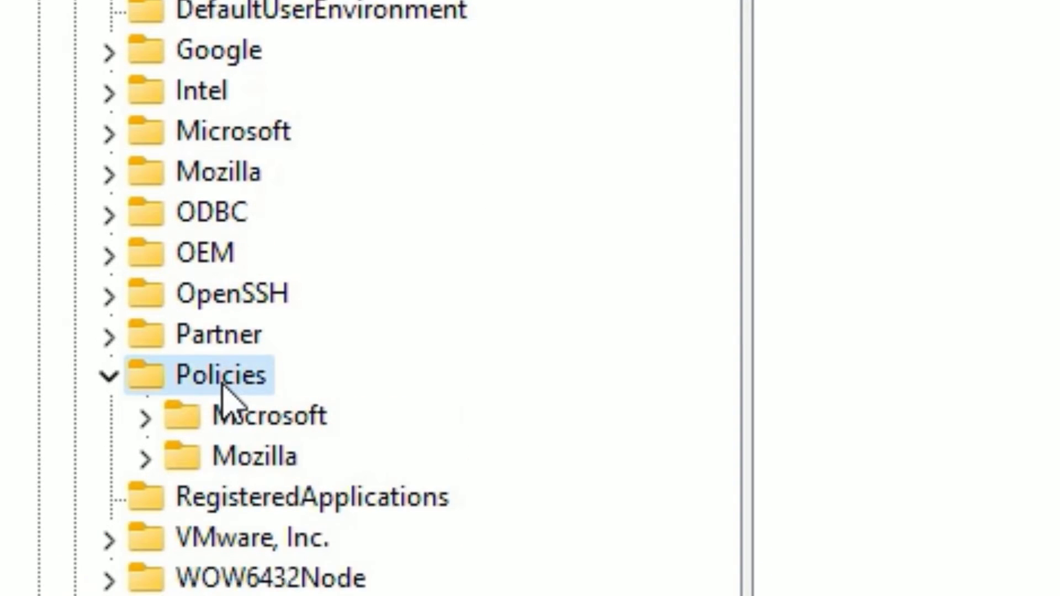
double_click(268, 420)
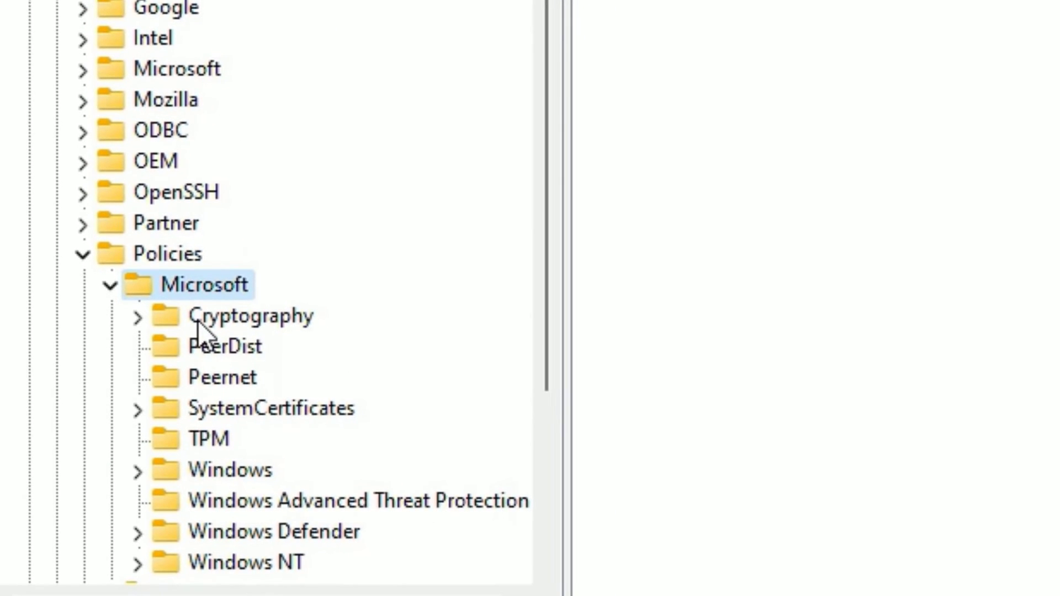
Expand the Windows Defender policy key and bring up the choices for creating a new item in it
scroll(197, 320, down, 2)
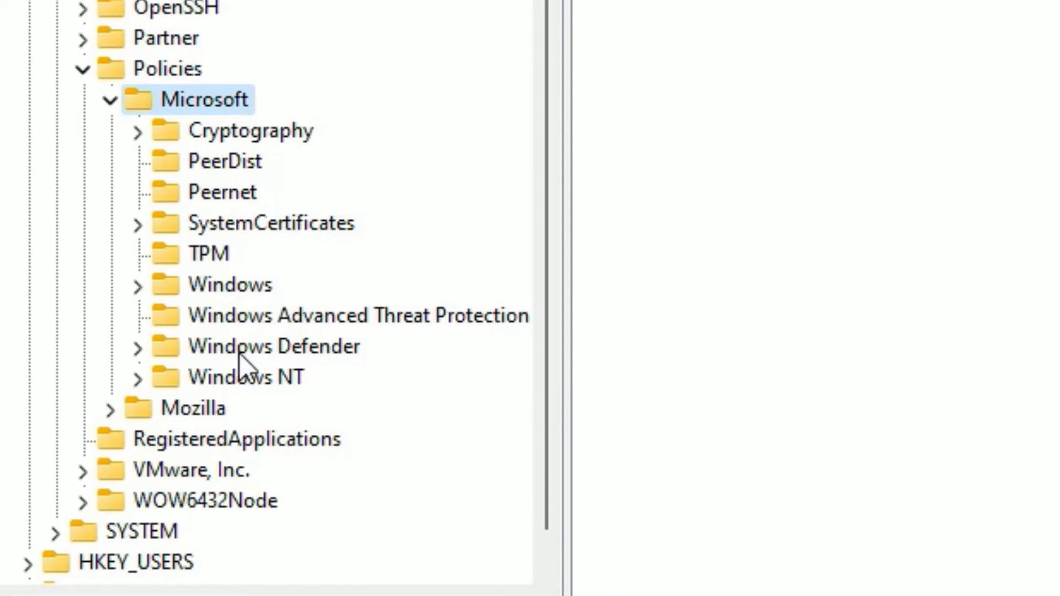
double_click(275, 348)
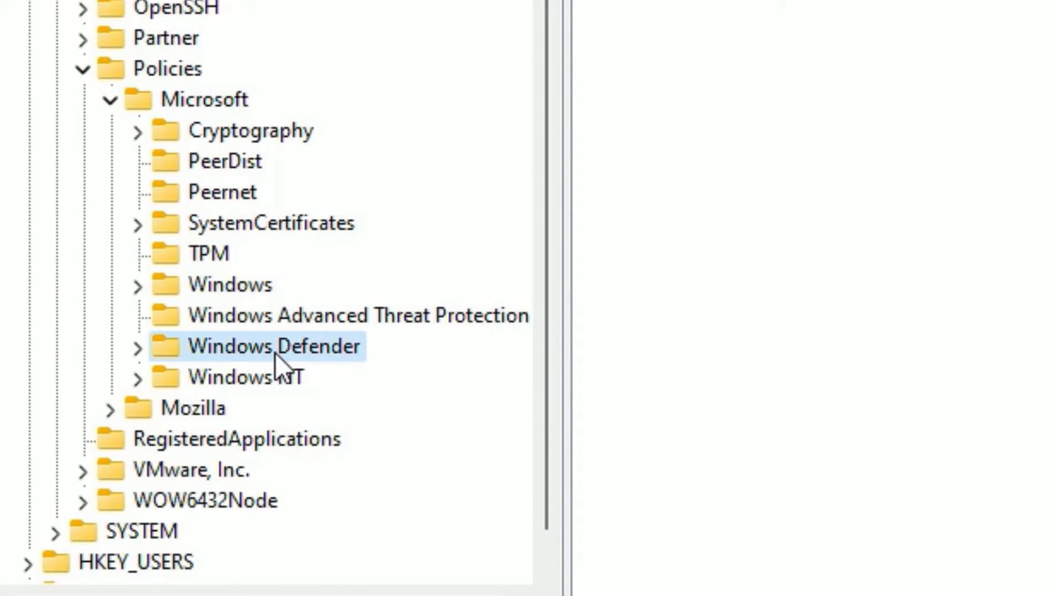
right_click(302, 346)
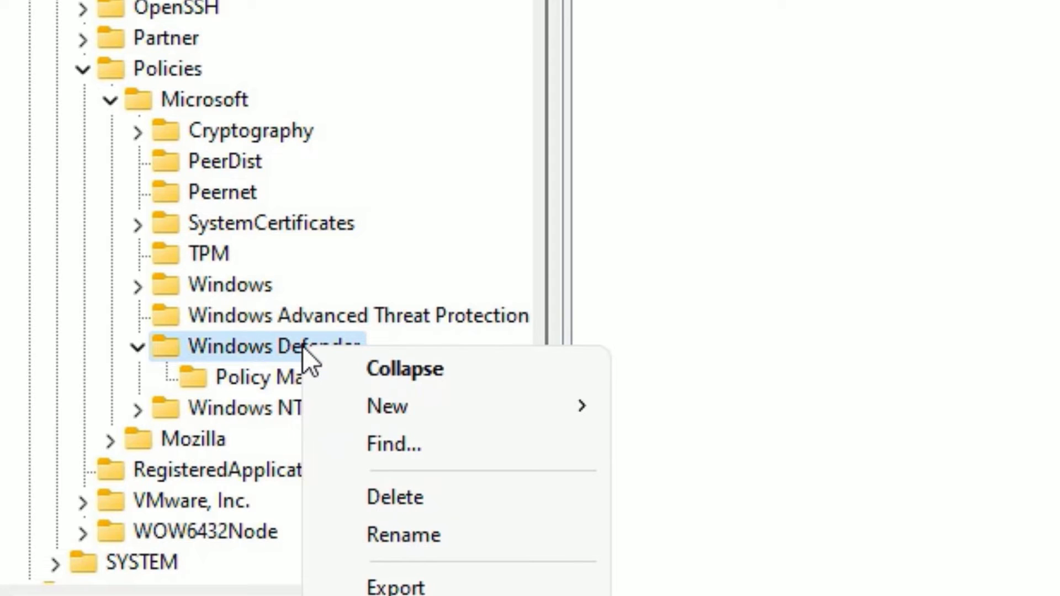
mouse_move(371, 407)
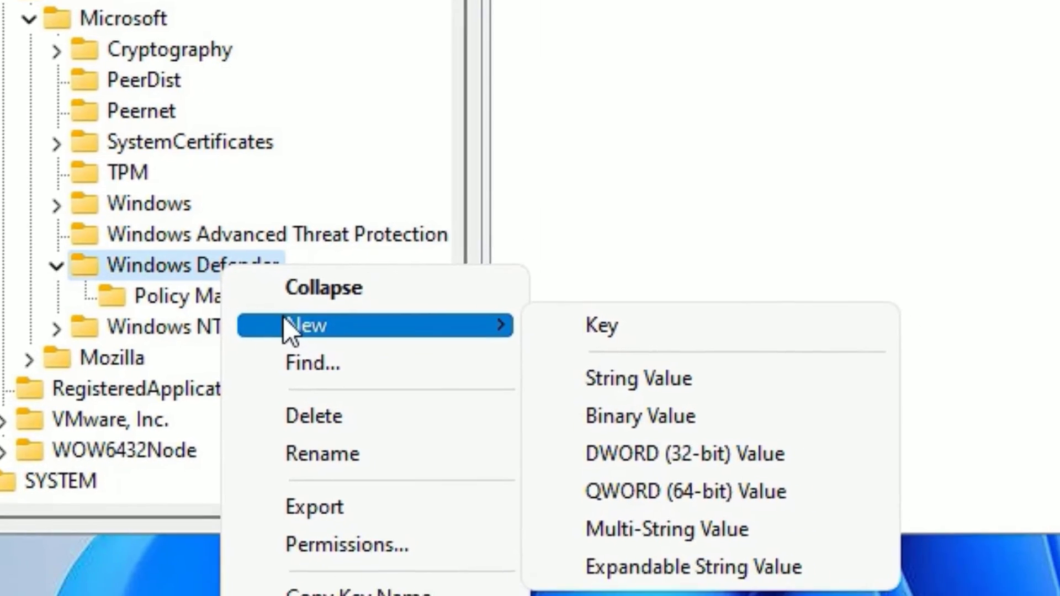
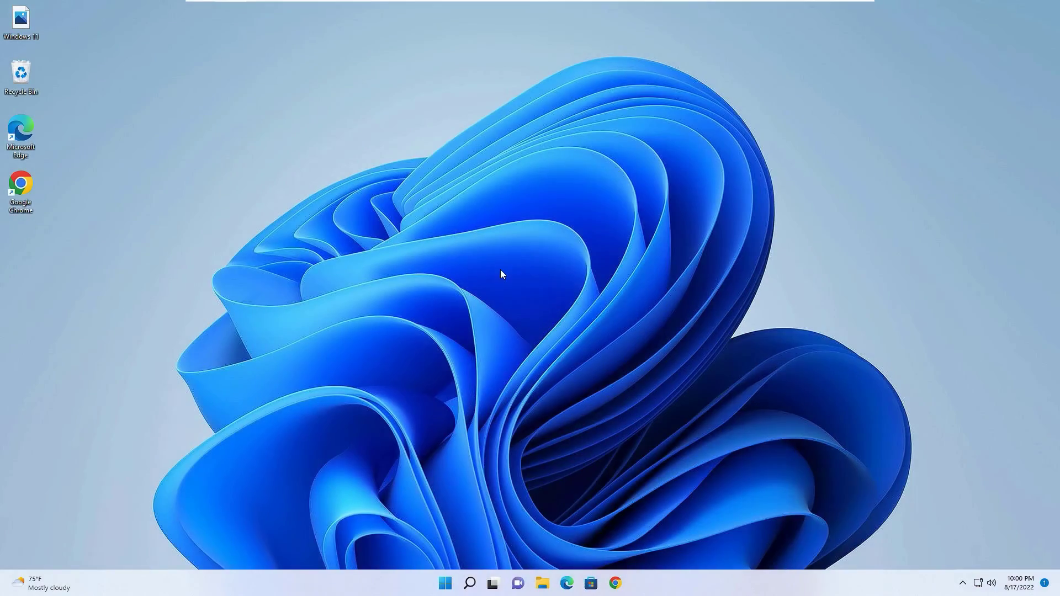
Reopen the Virus & threat protection settings of Windows Security through the Privacy & security settings
right_click(447, 585)
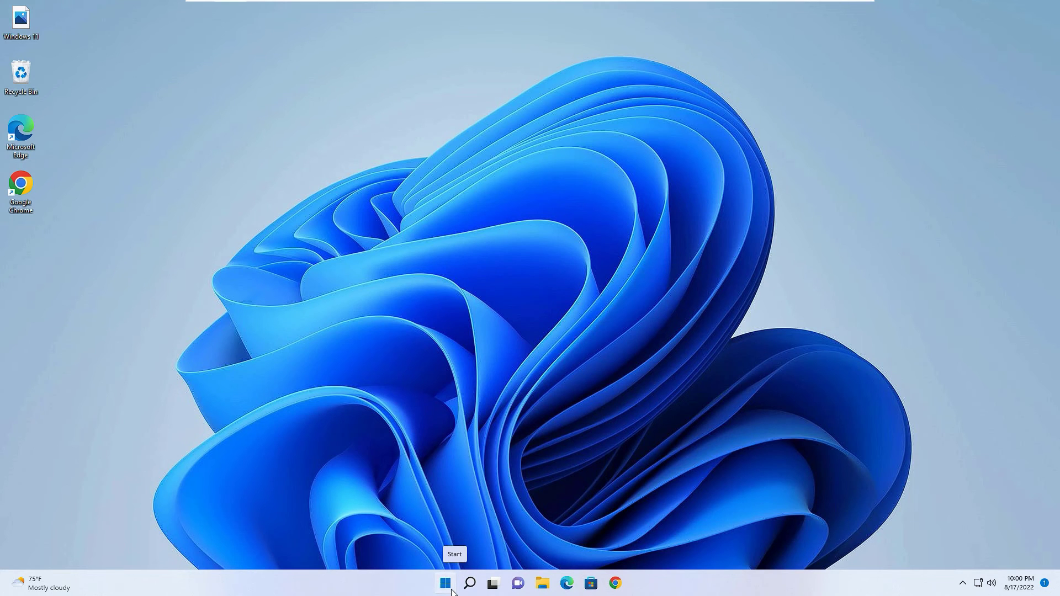
click(440, 466)
click(106, 337)
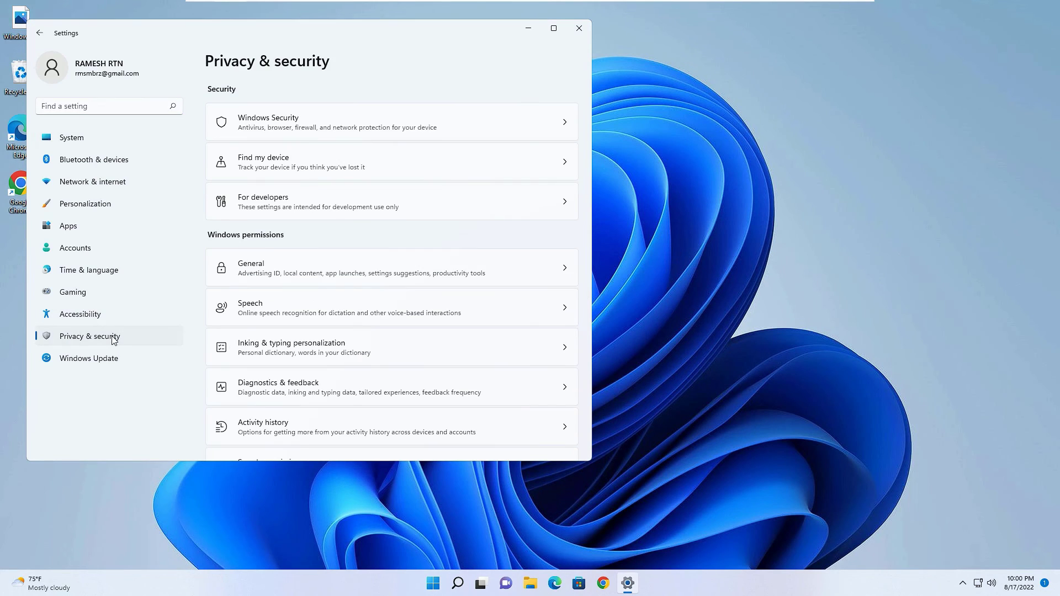
click(278, 135)
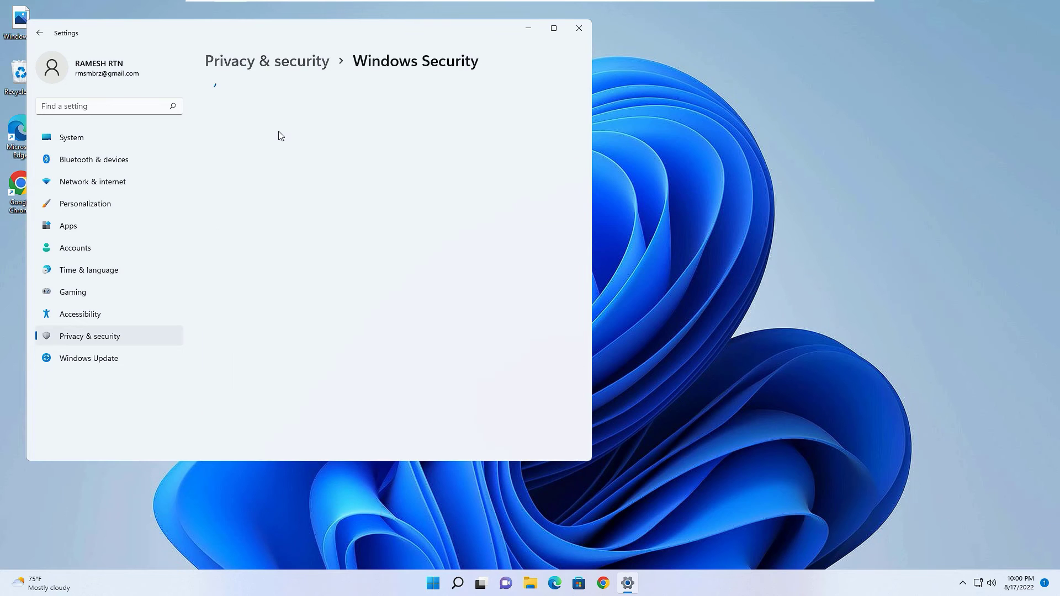
click(272, 181)
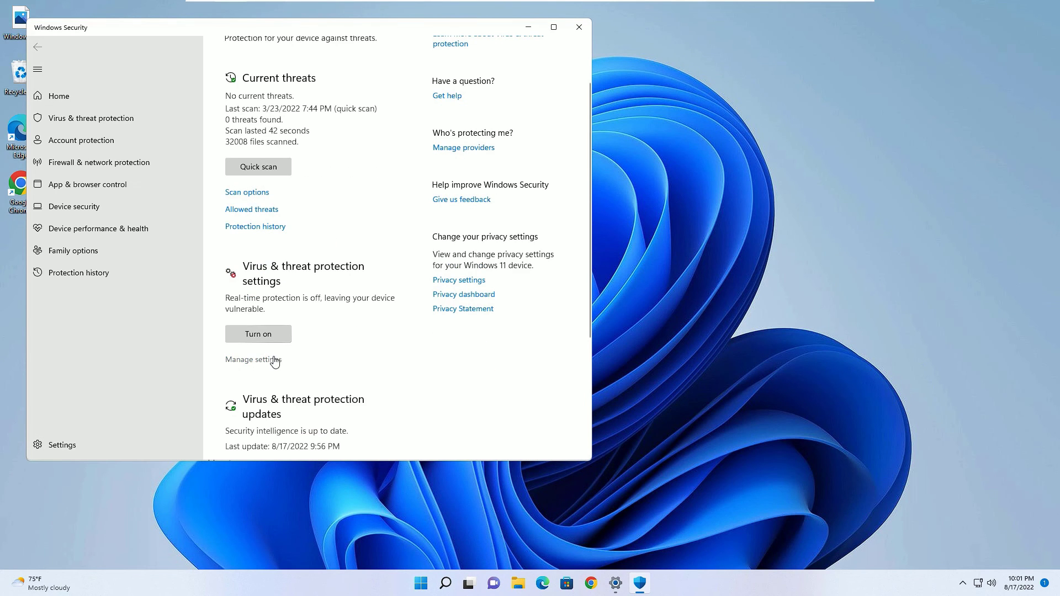
click(274, 360)
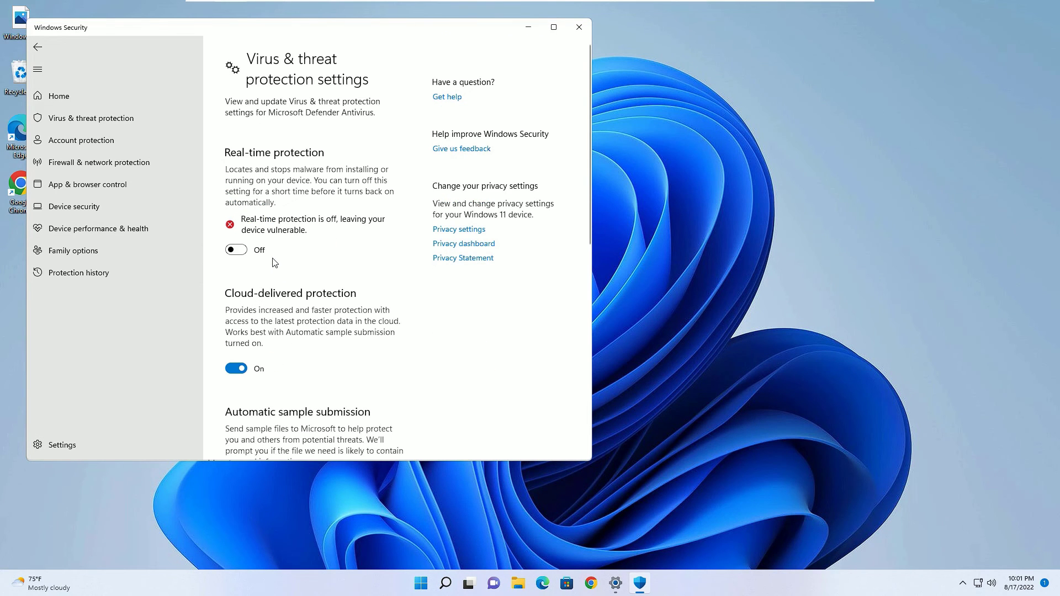